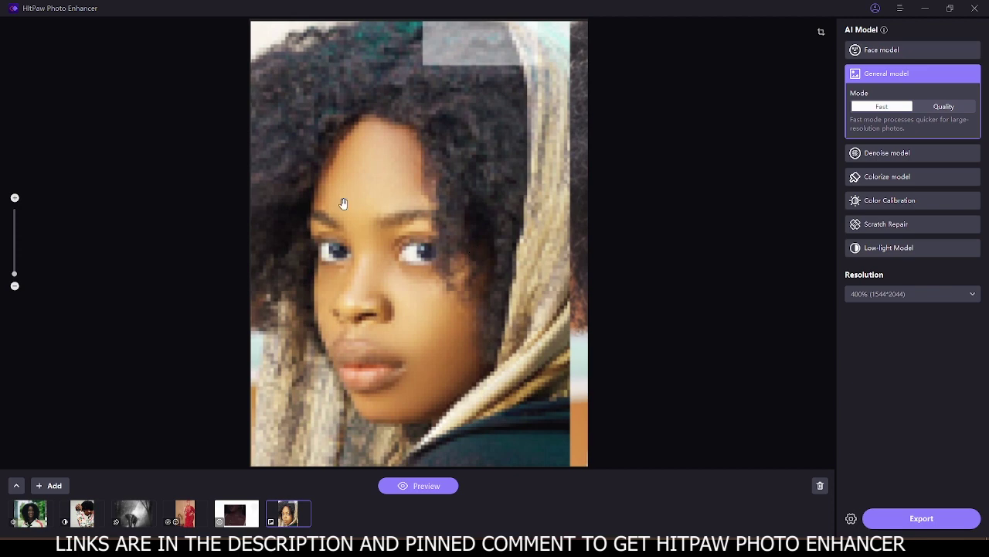
Apply the Face model to the headscarf portrait and zoom in to compare it against the original.
left_click(885, 50)
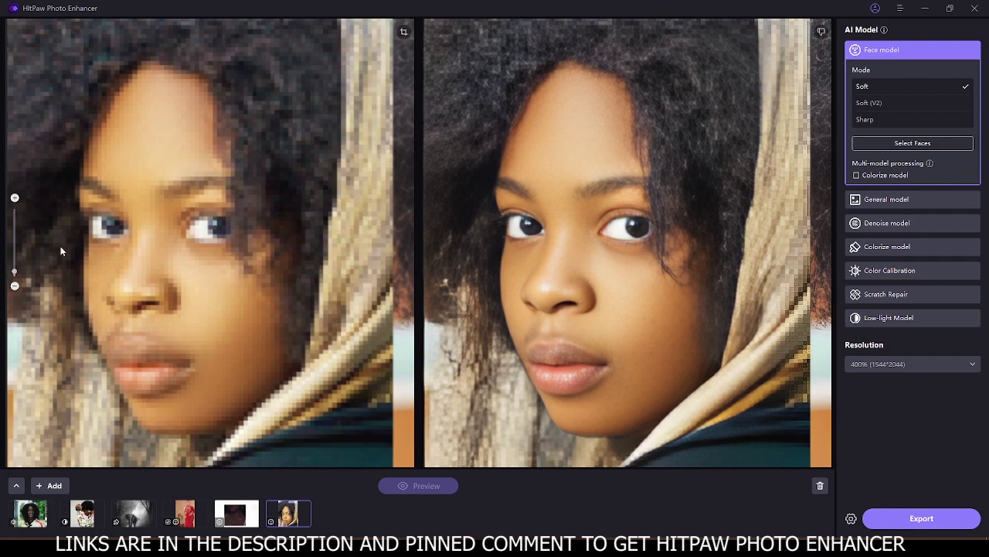
left_click_drag(13, 272, 14, 266)
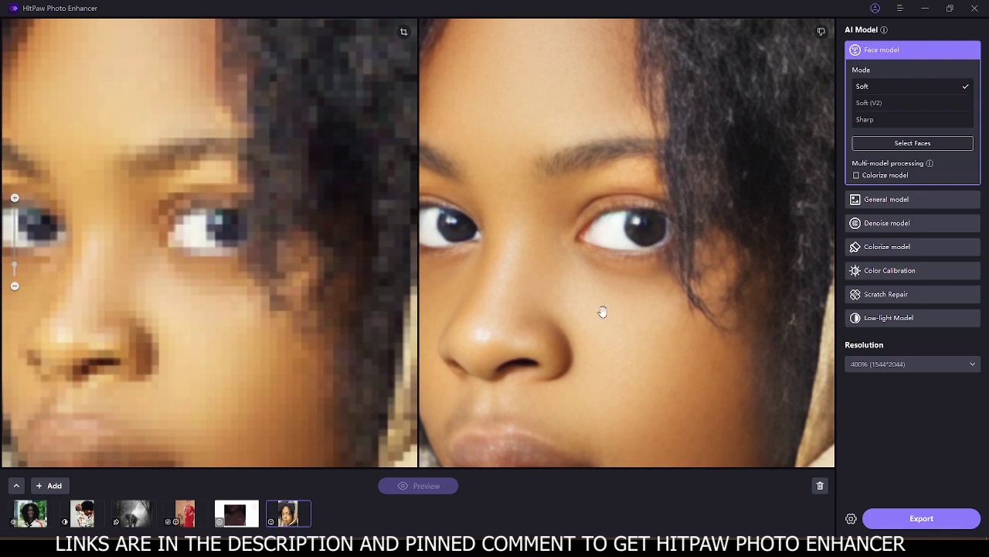
left_click_drag(603, 309, 570, 190)
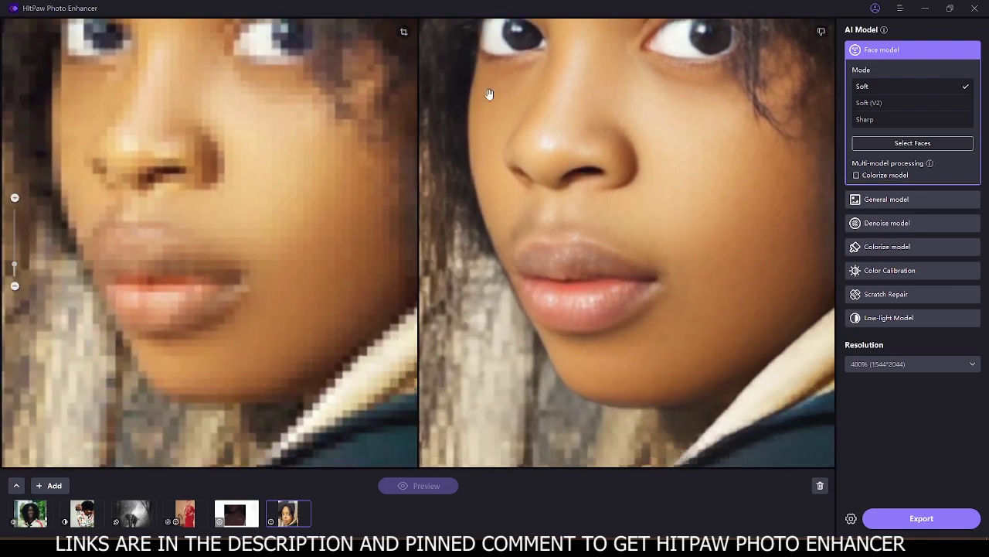
left_click_drag(15, 264, 14, 276)
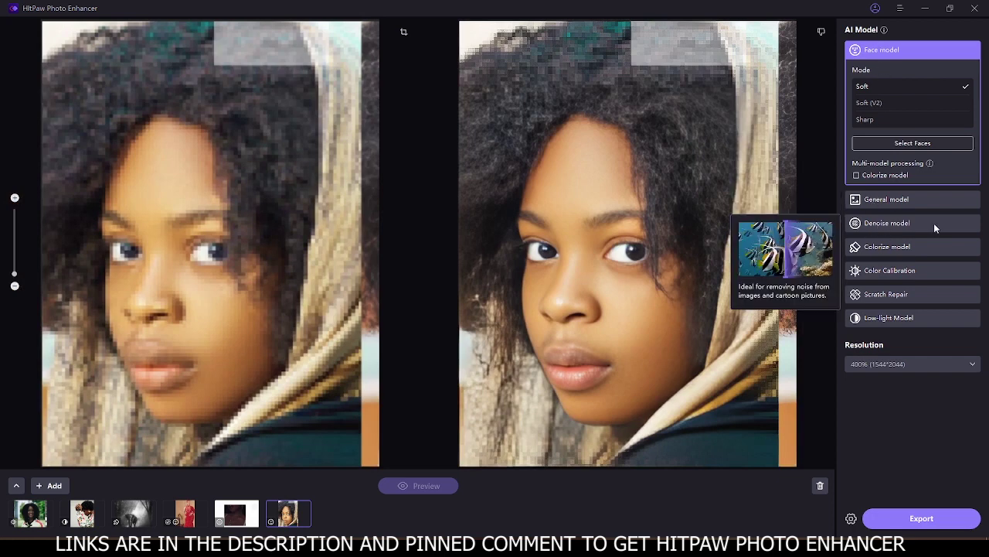
Remove all loaded images from the enhancer.
mouse_move(905, 249)
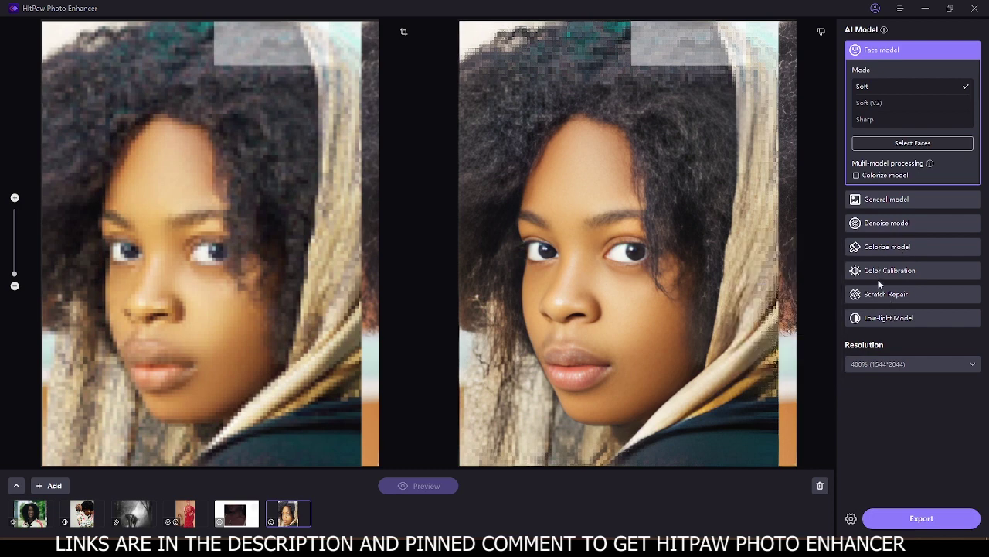
mouse_move(879, 285)
mouse_move(928, 274)
mouse_move(883, 31)
left_click(820, 484)
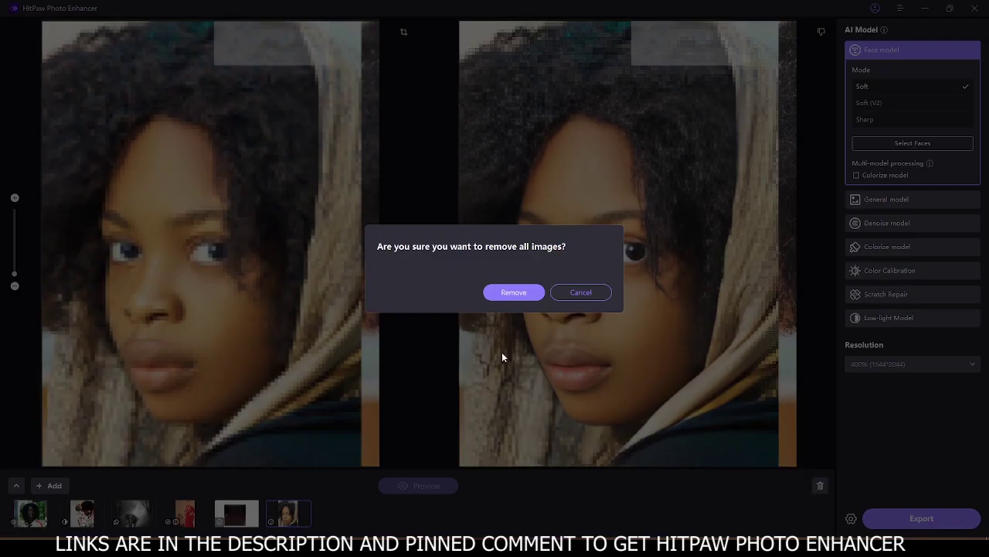
left_click(518, 297)
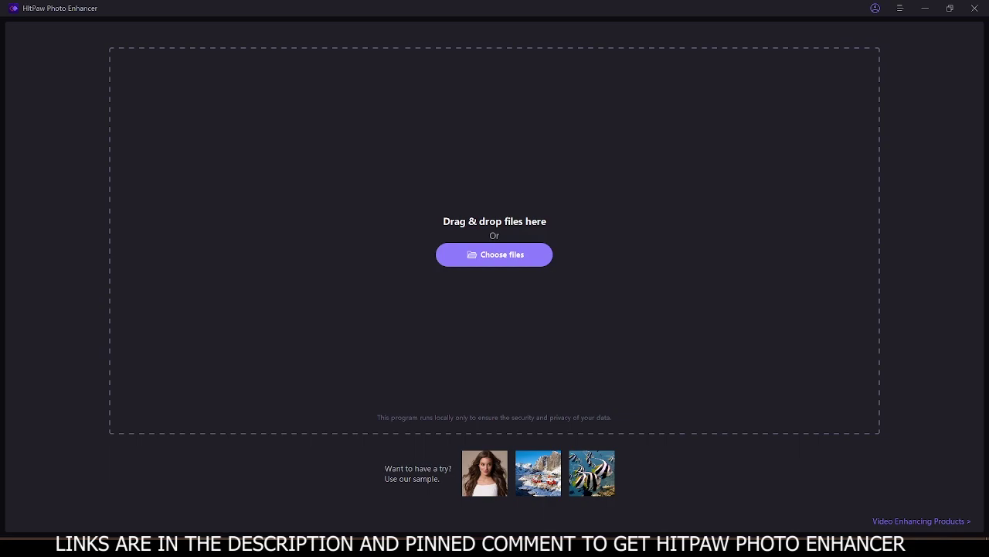
Select all seven photos in the hitpaw folder and drag them into HitPaw.
mouse_move(201, 550)
left_click(178, 506)
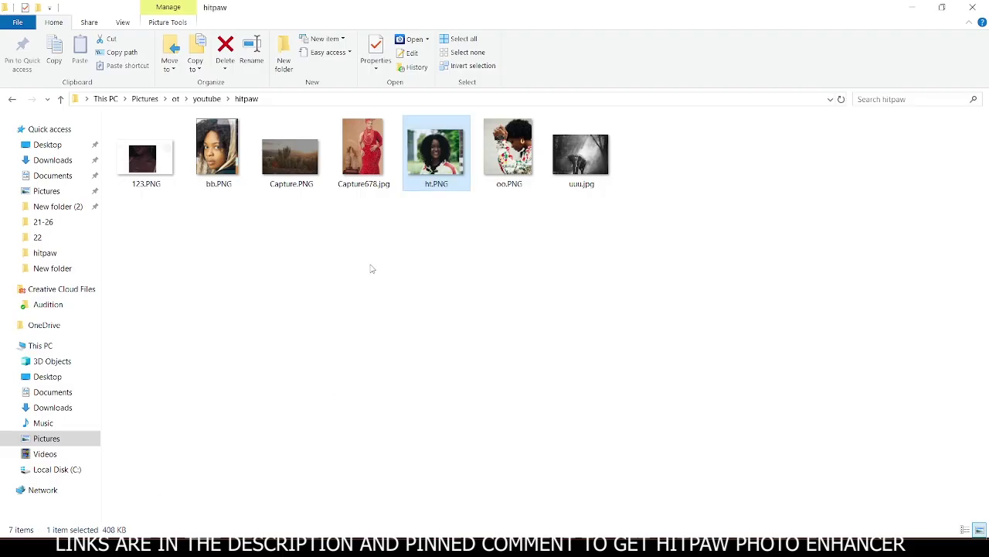
key("ctrl+a")
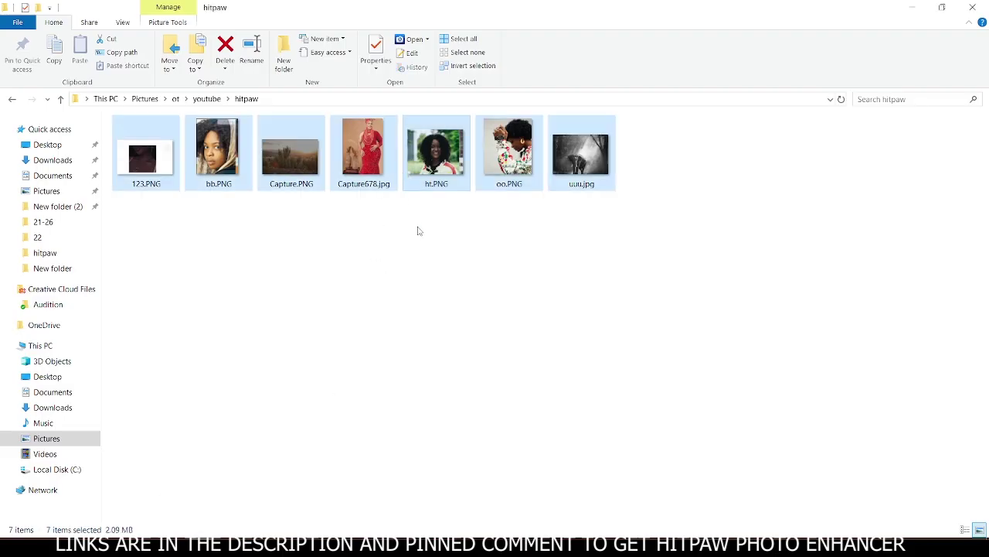
left_click_drag(369, 159, 328, 324)
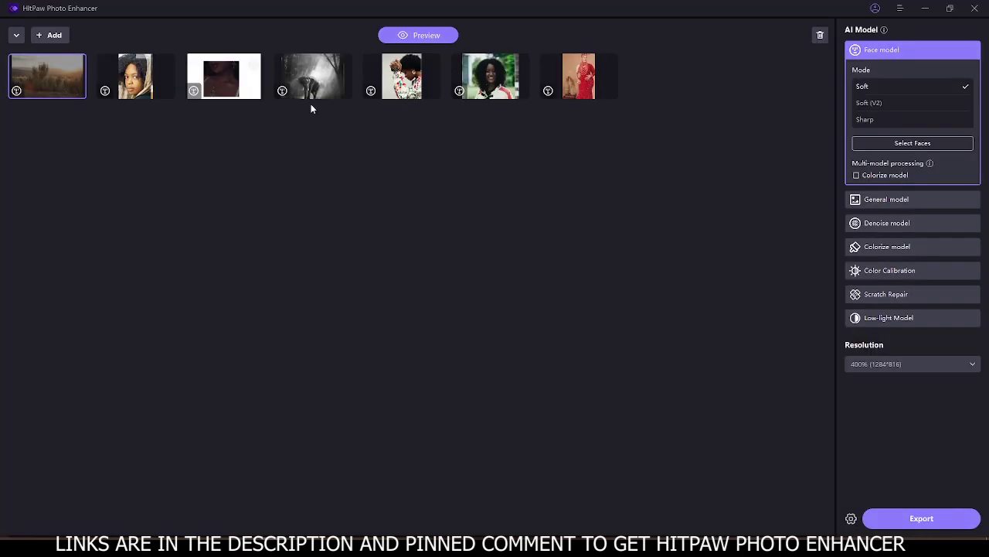
Select the headscarf portrait and generate its Face model preview.
left_click(124, 74)
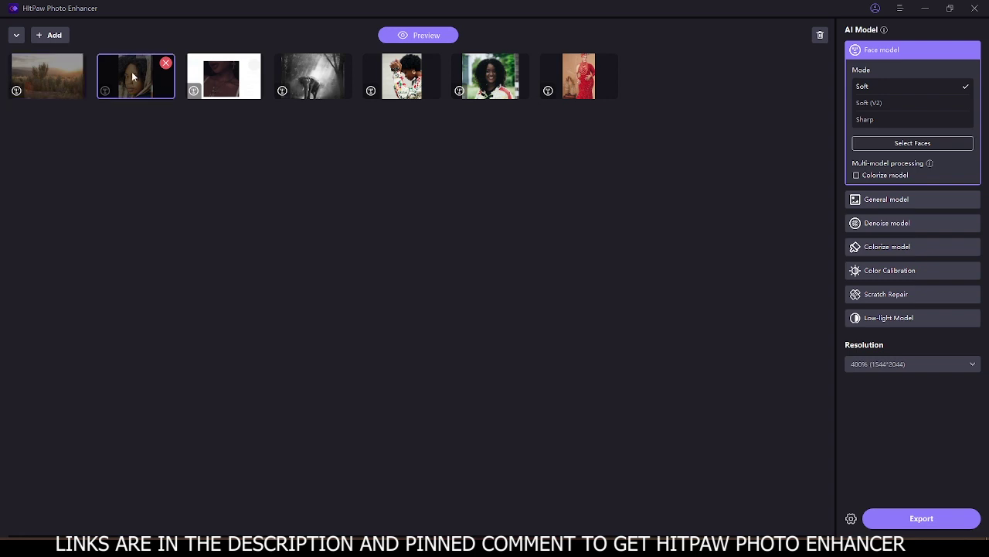
left_click(398, 34)
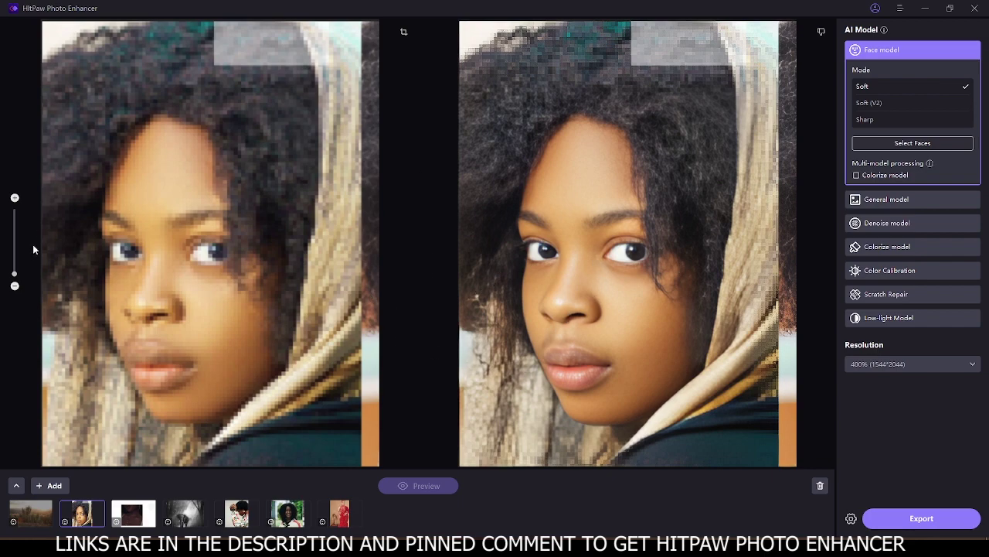
left_click_drag(13, 275, 14, 267)
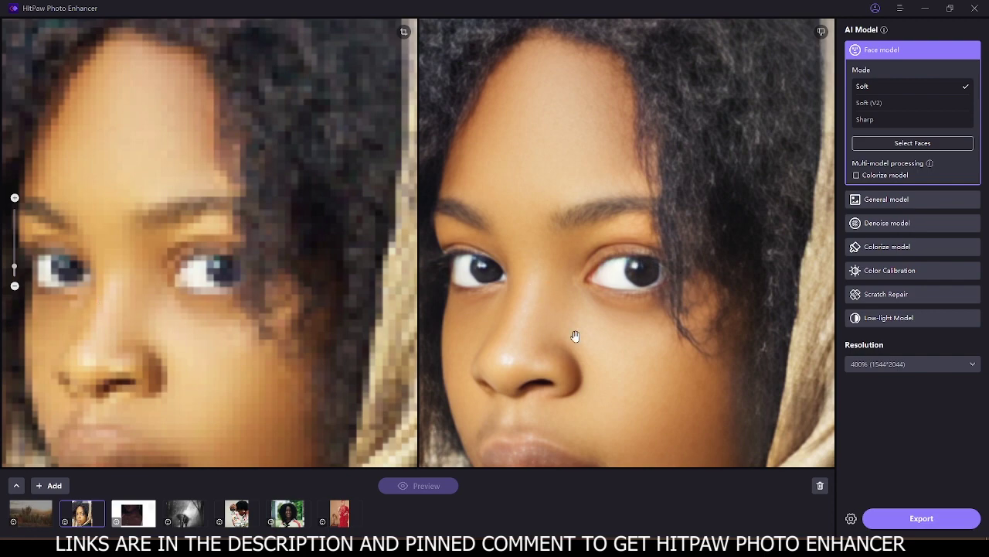
scroll(577, 317, "down", 3)
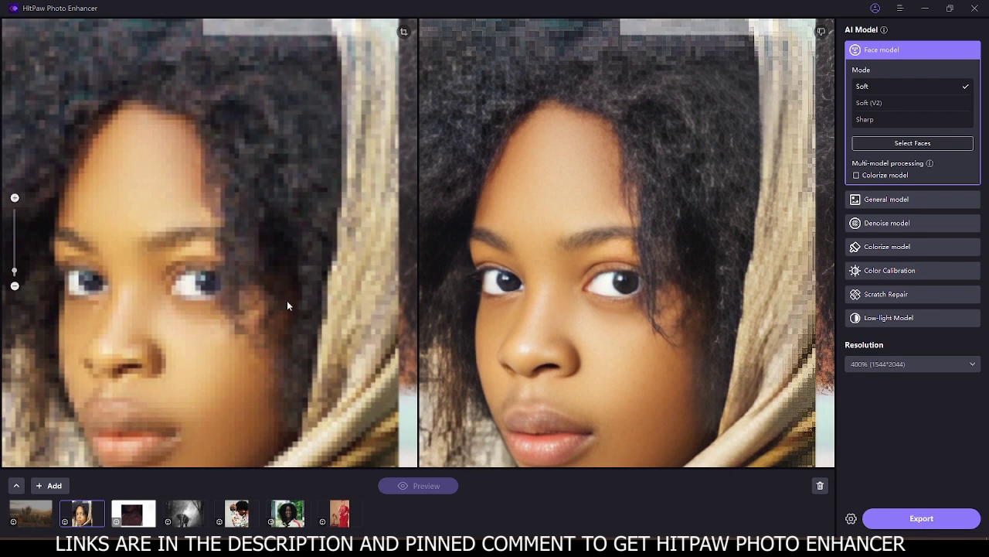
scroll(453, 301, "down", 1)
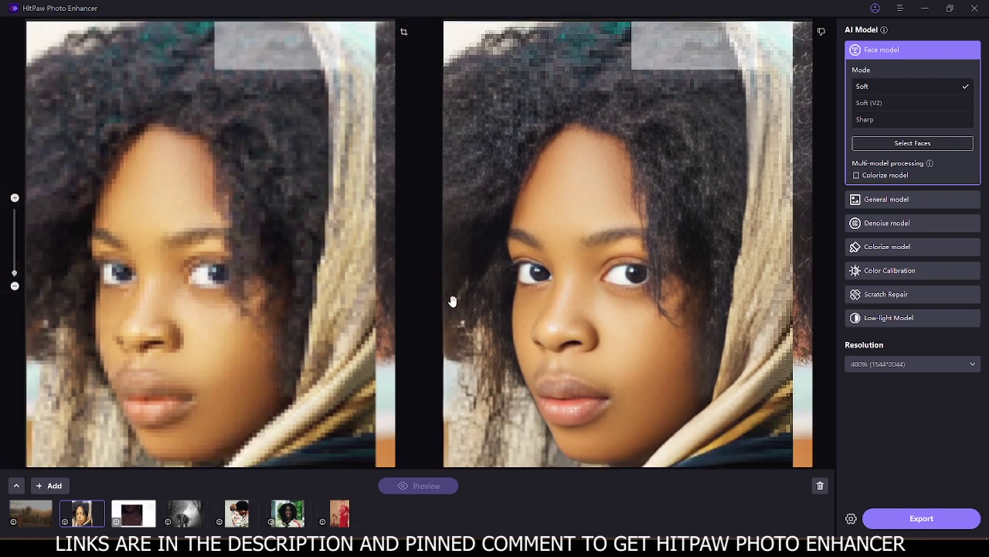
left_click(885, 101)
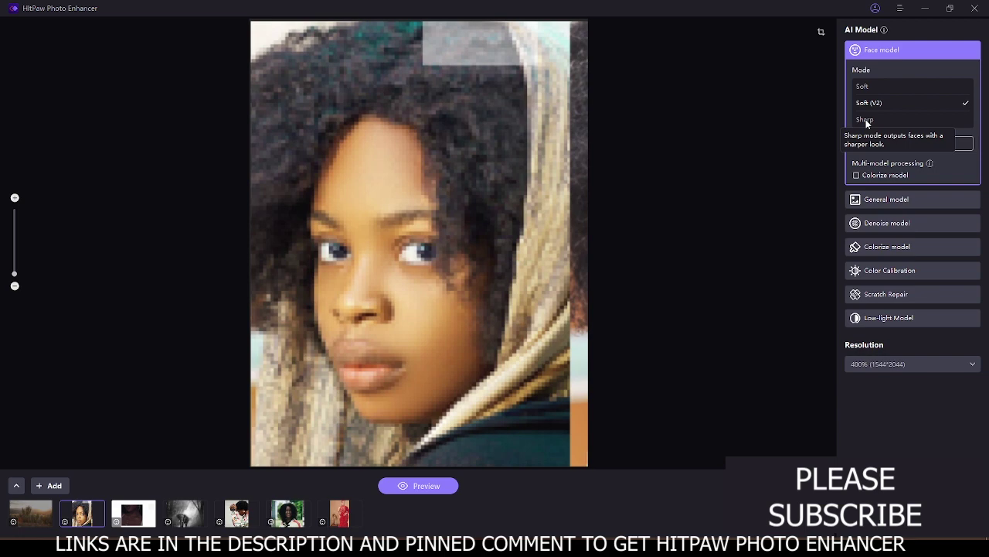
left_click(867, 120)
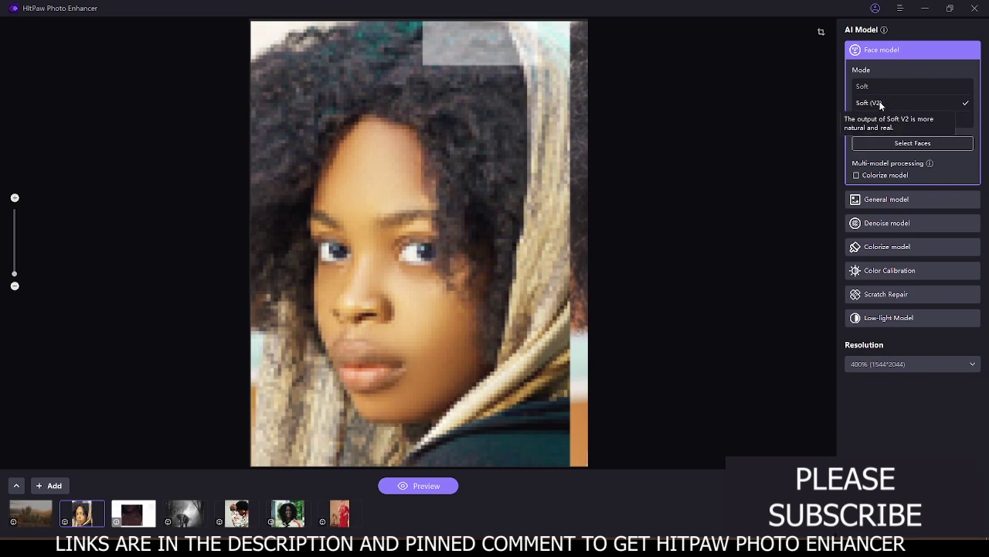
left_click(880, 104)
left_click(877, 86)
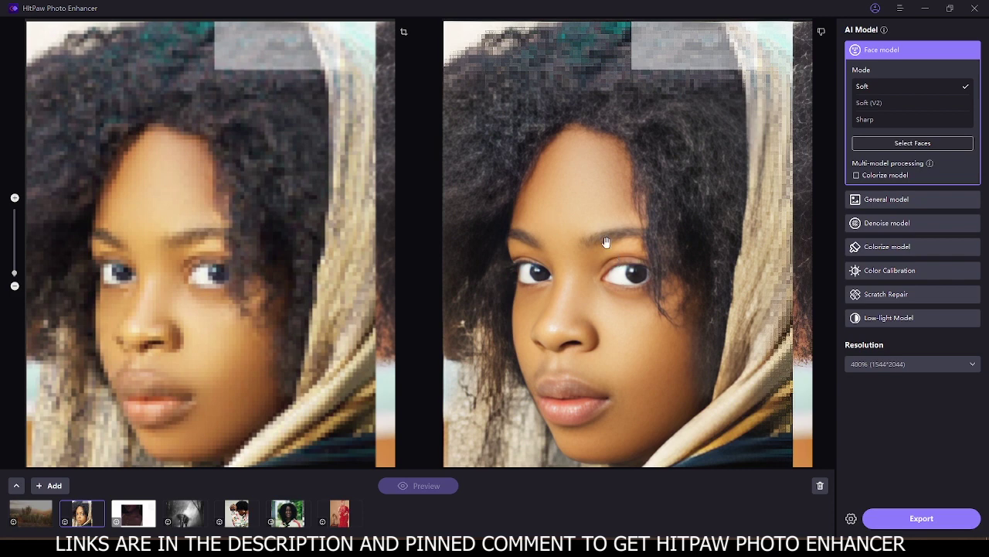
scroll(605, 286, "down", 1)
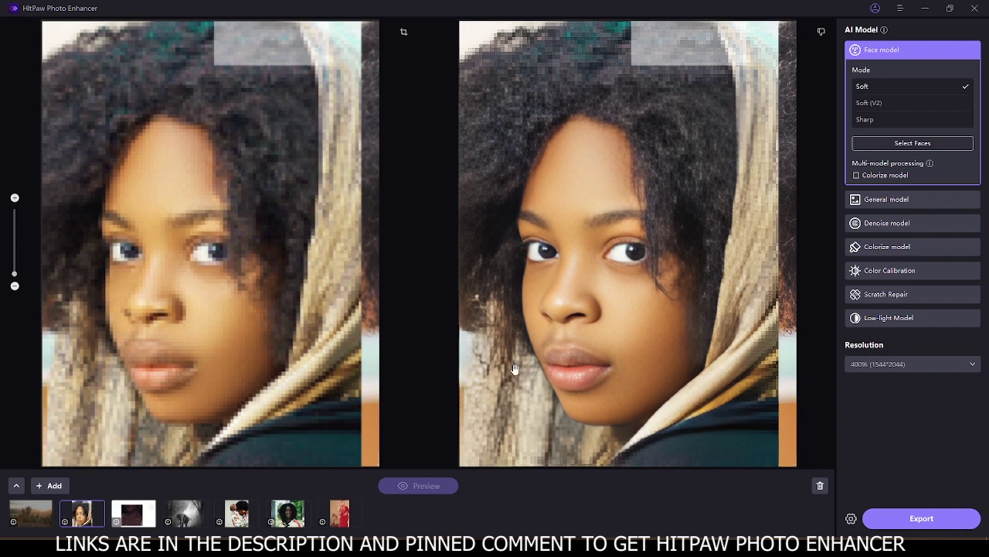
Open the landscape shrub photo and set it to the General model.
left_click(35, 520)
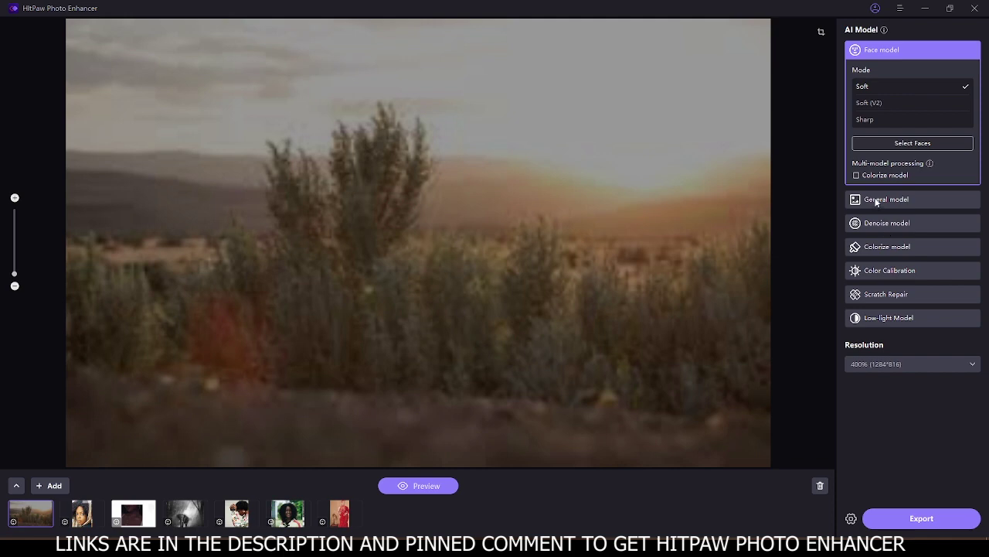
mouse_move(876, 199)
left_click(886, 199)
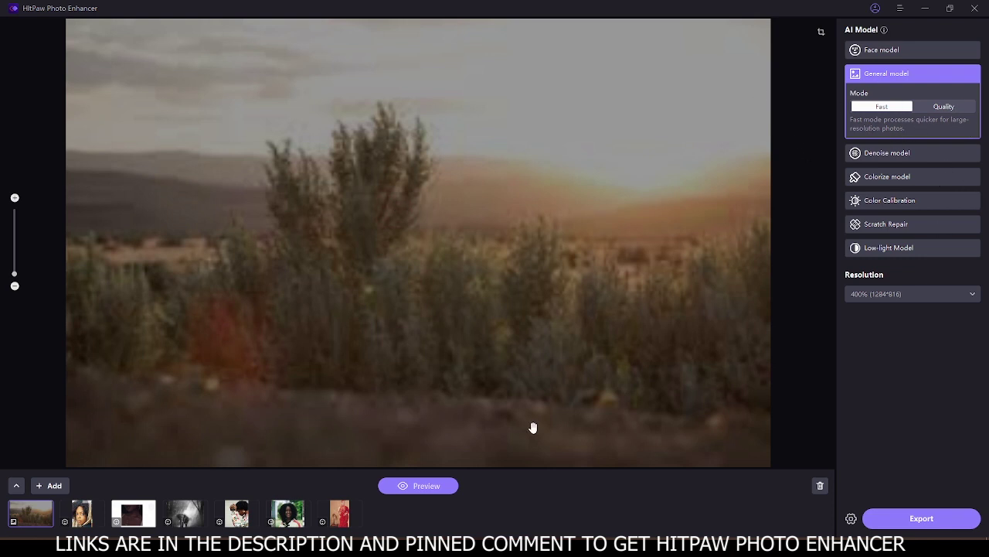
Generate the General model landscape preview and inspect the tree and grass detail up close.
left_click(438, 486)
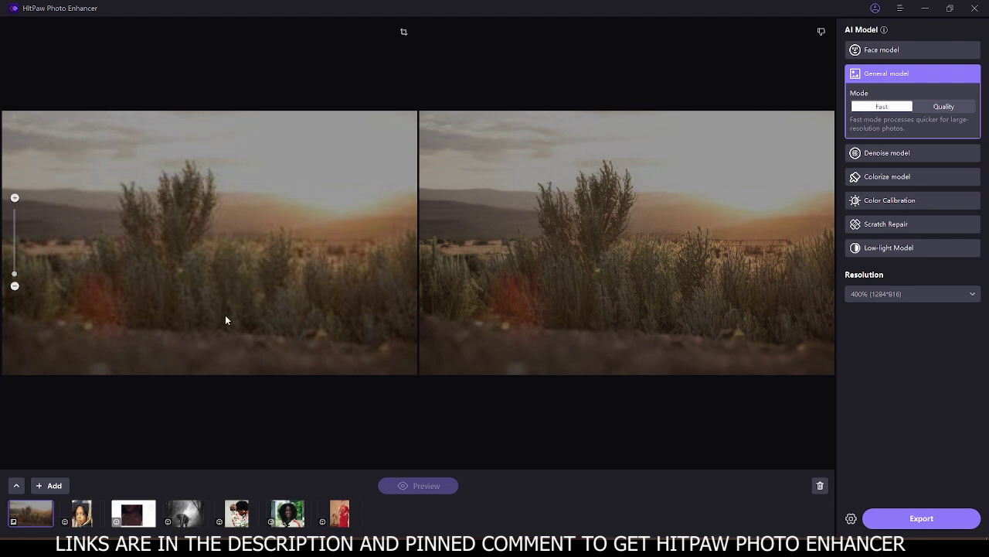
left_click_drag(16, 273, 19, 265)
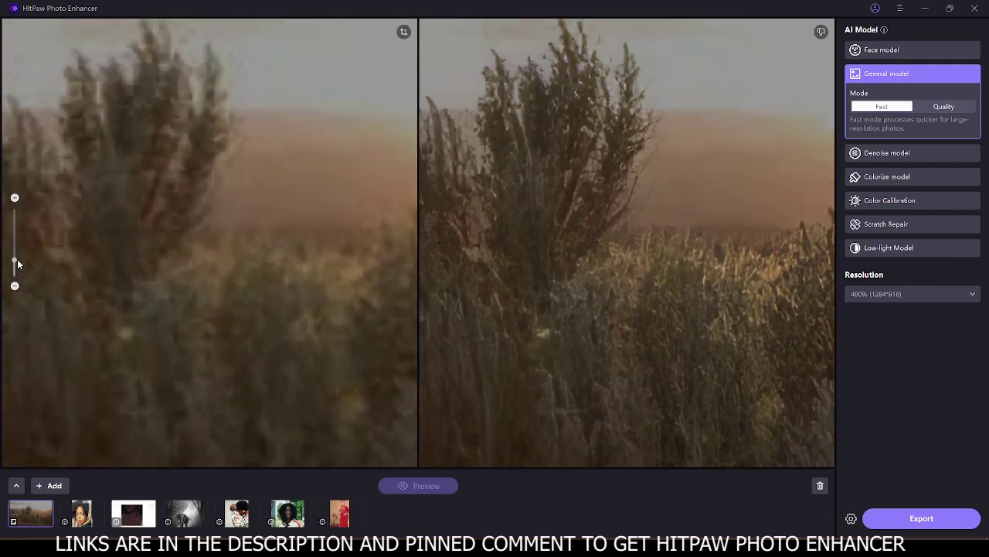
left_click_drag(548, 170, 368, 332)
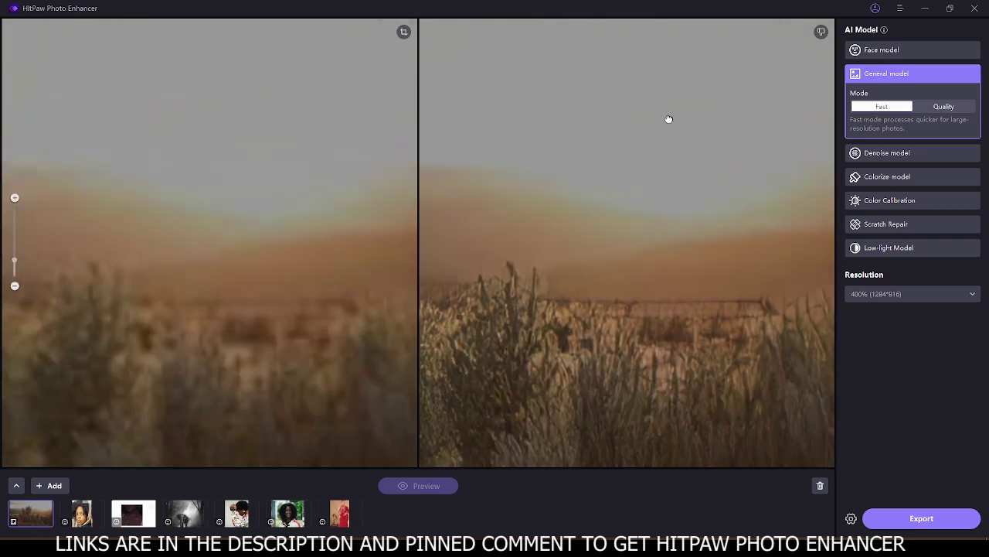
left_click_drag(669, 119, 642, 206)
left_click_drag(664, 153, 740, 212)
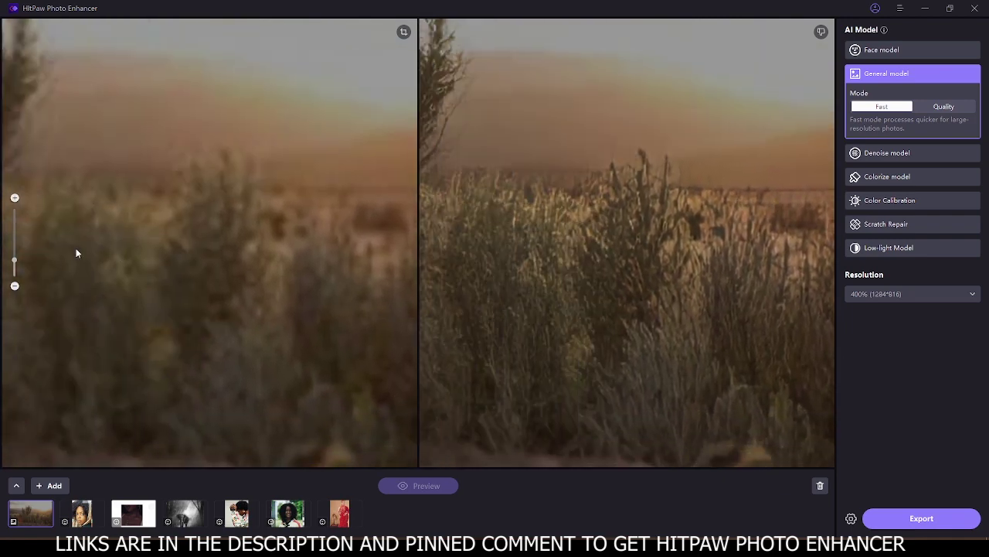
left_click_drag(14, 261, 15, 280)
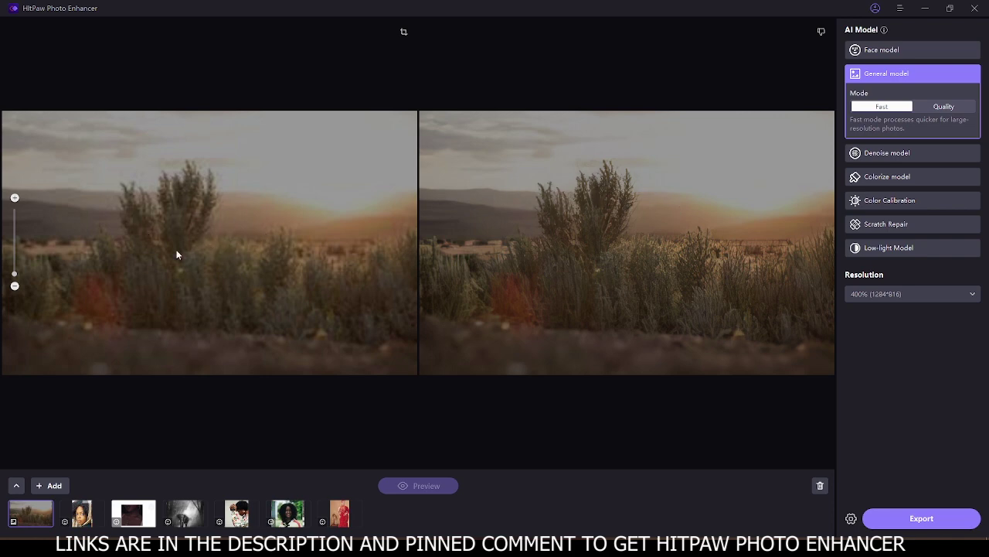
mouse_move(15, 278)
left_mouse_down()
mouse_move(16, 241)
mouse_move(14, 274)
left_mouse_up()
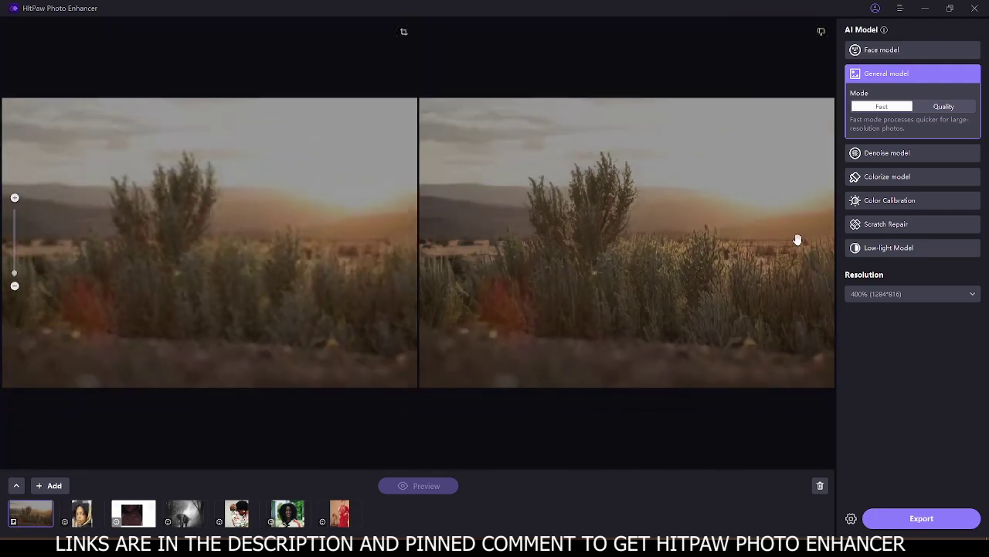
Apply the Denoise model to the dark necklace portrait and generate its preview.
left_click(879, 154)
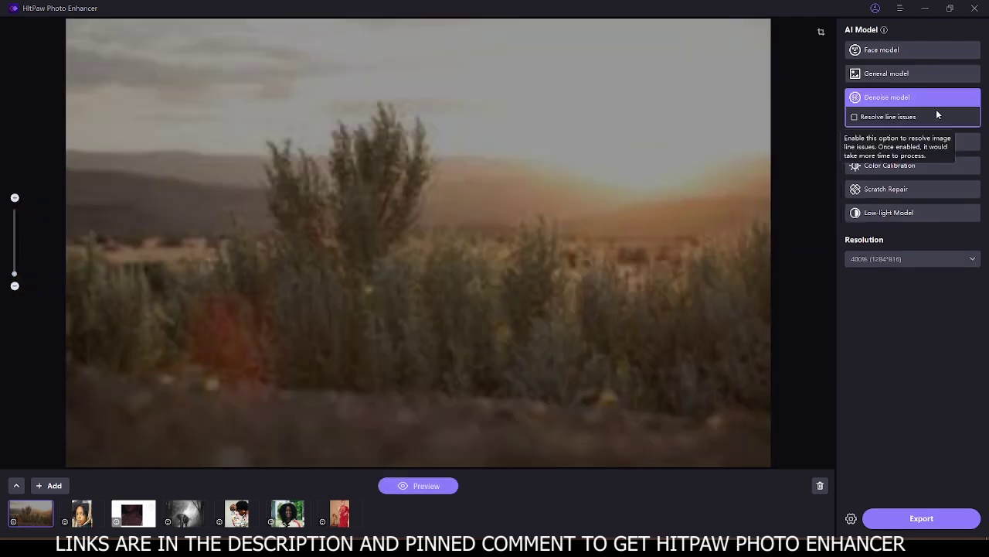
left_click(125, 512)
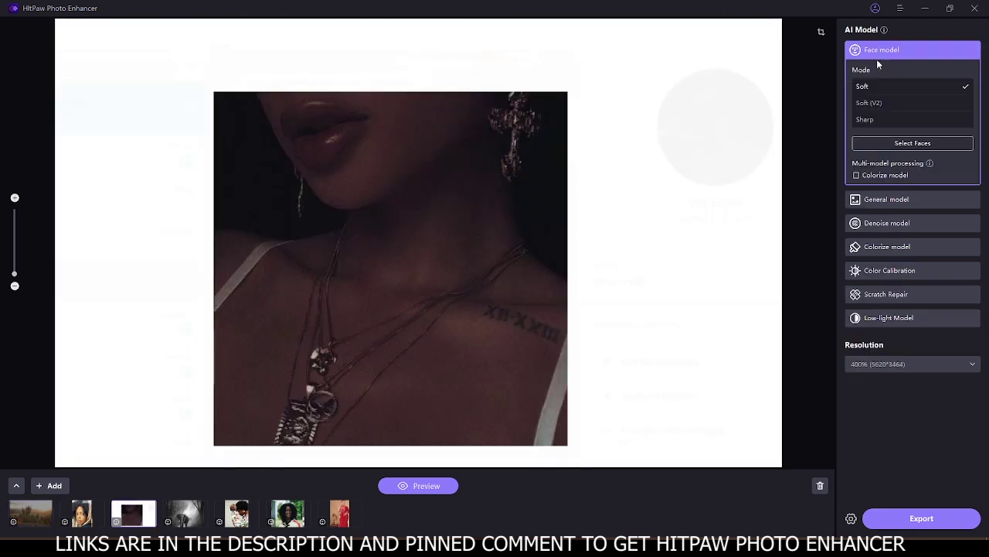
left_click(879, 228)
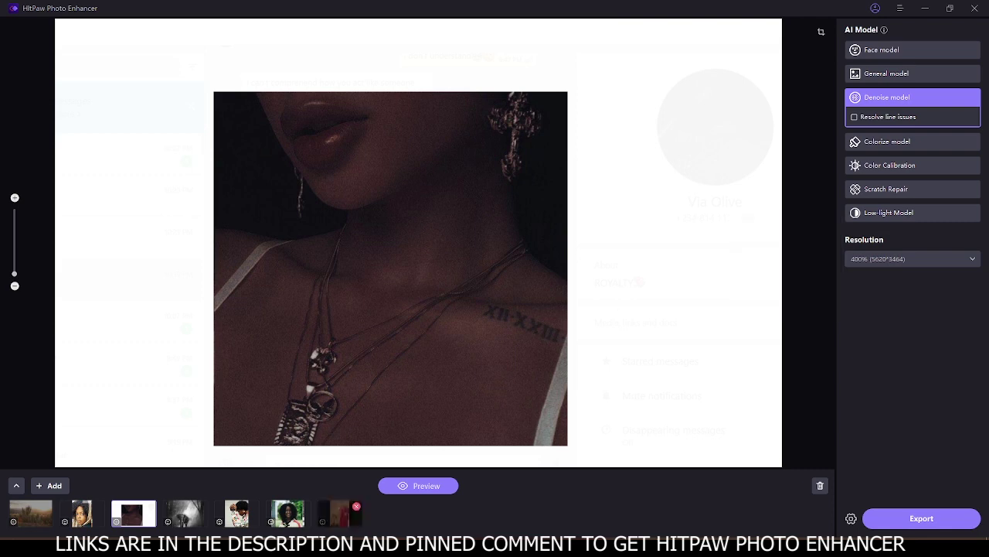
left_click(403, 486)
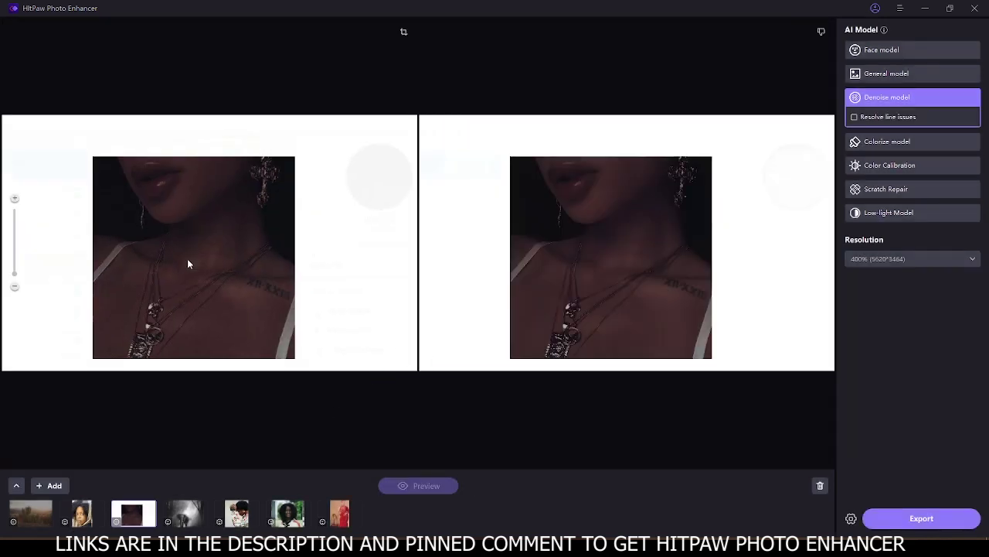
Zoom in and out on the denoised portrait comparison, then select the Colorize model.
mouse_move(17, 276)
left_mouse_down()
mouse_move(18, 256)
mouse_move(14, 265)
left_mouse_up()
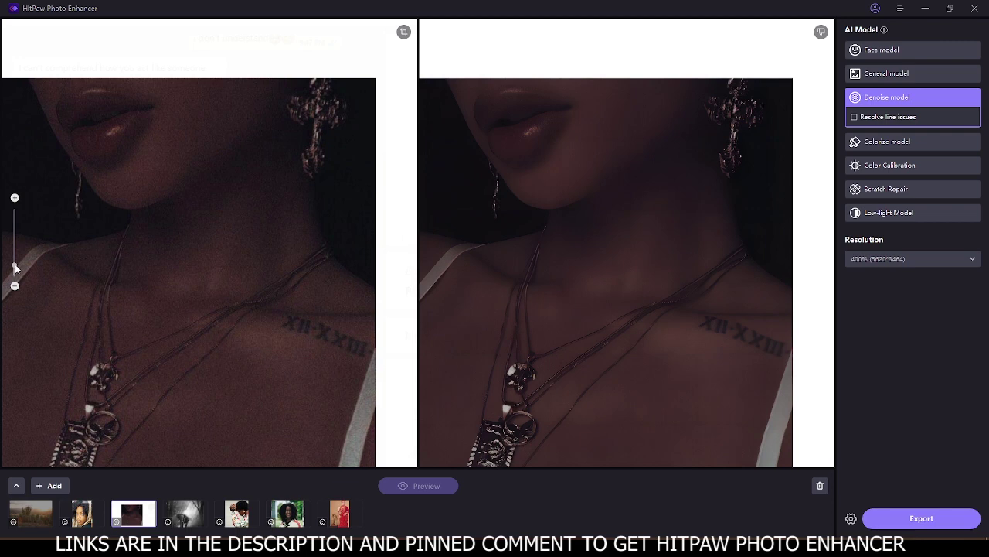
left_click_drag(15, 266, 17, 275)
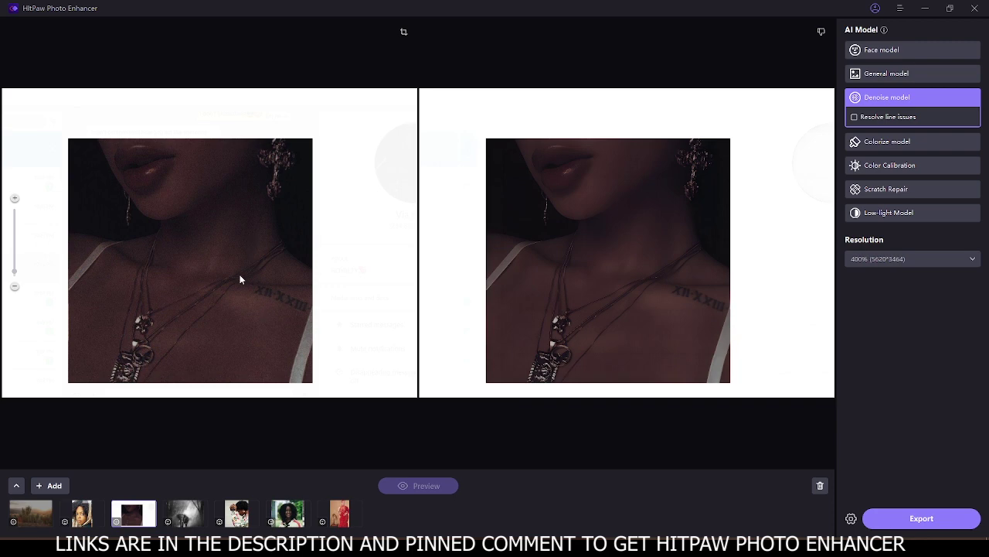
mouse_move(882, 141)
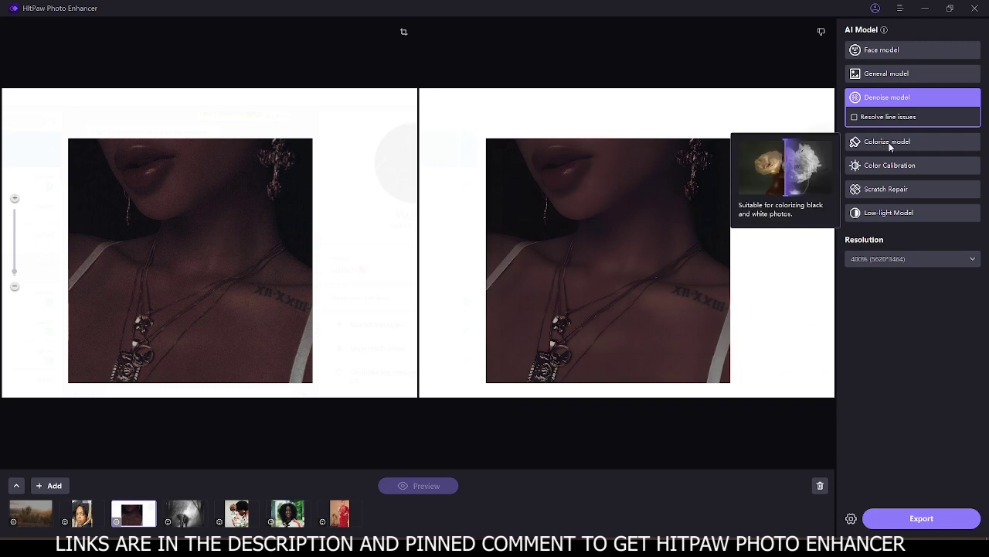
left_click(889, 142)
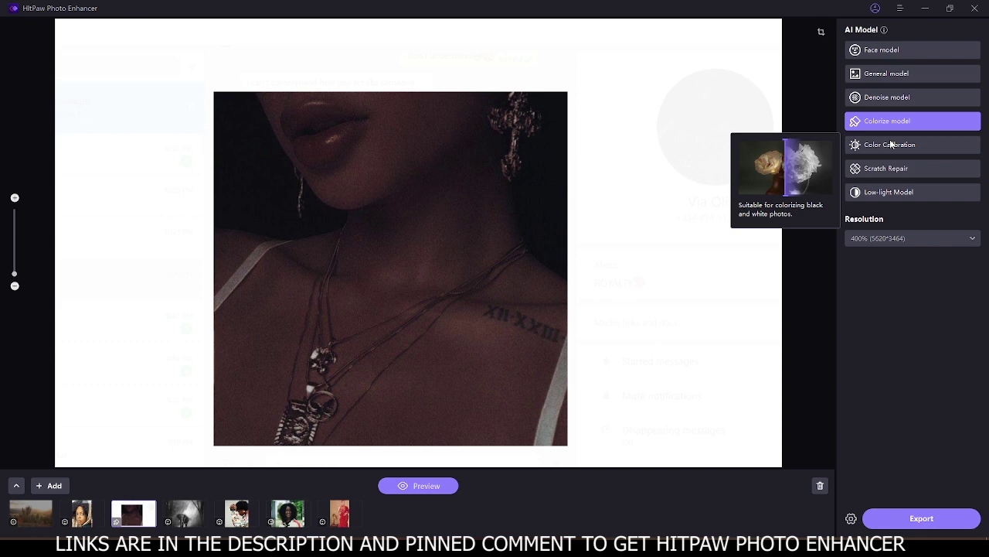
Preview the Colorize model on the black-and-white elephant photo, then open the smiling woman's portrait.
left_click(184, 510)
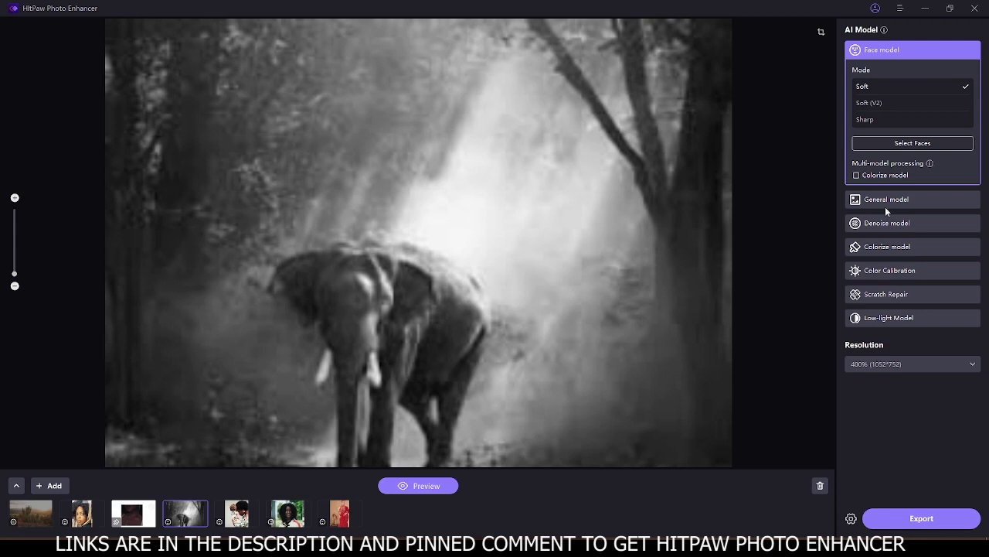
left_click(887, 248)
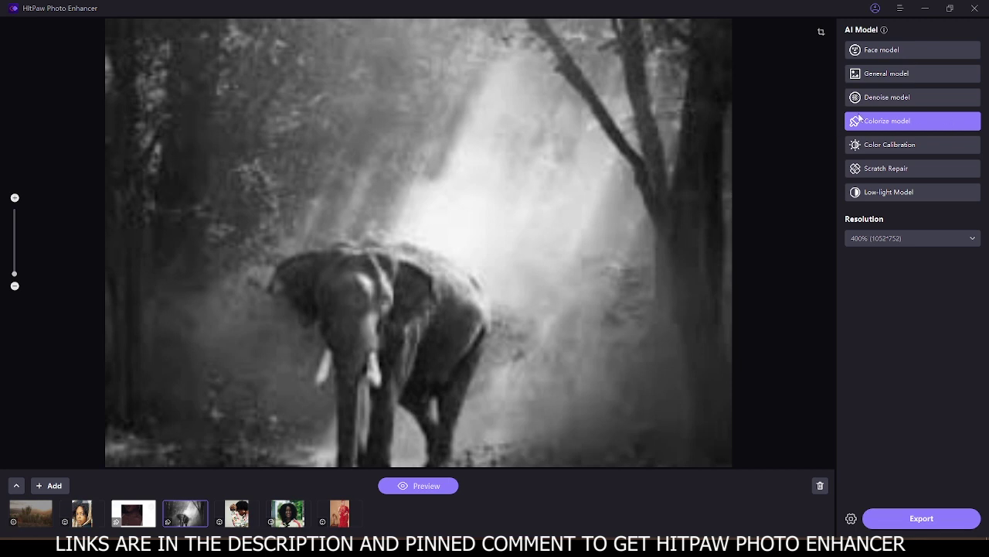
left_click(421, 485)
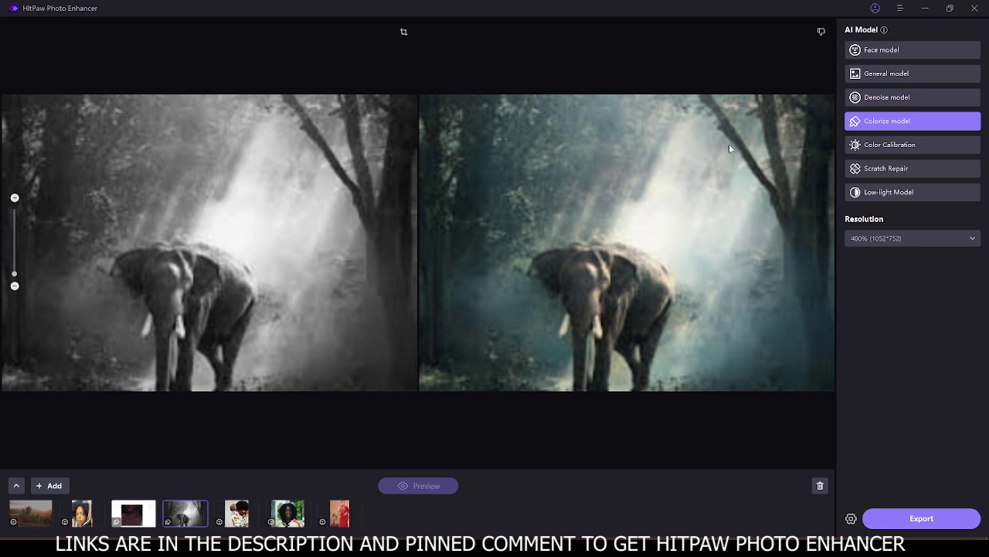
left_click(290, 510)
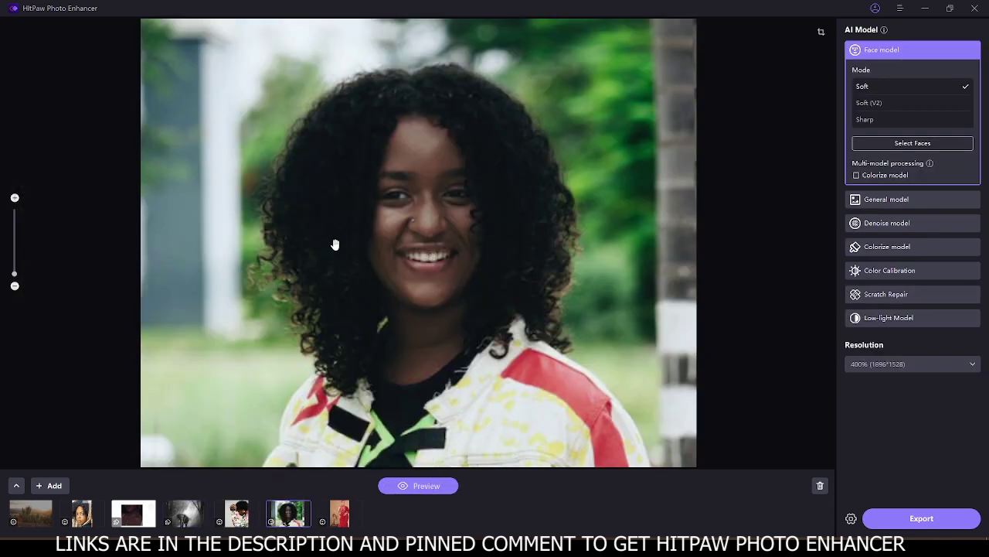
Apply Color Calibration to the curly-haired portrait and generate its preview.
mouse_move(872, 250)
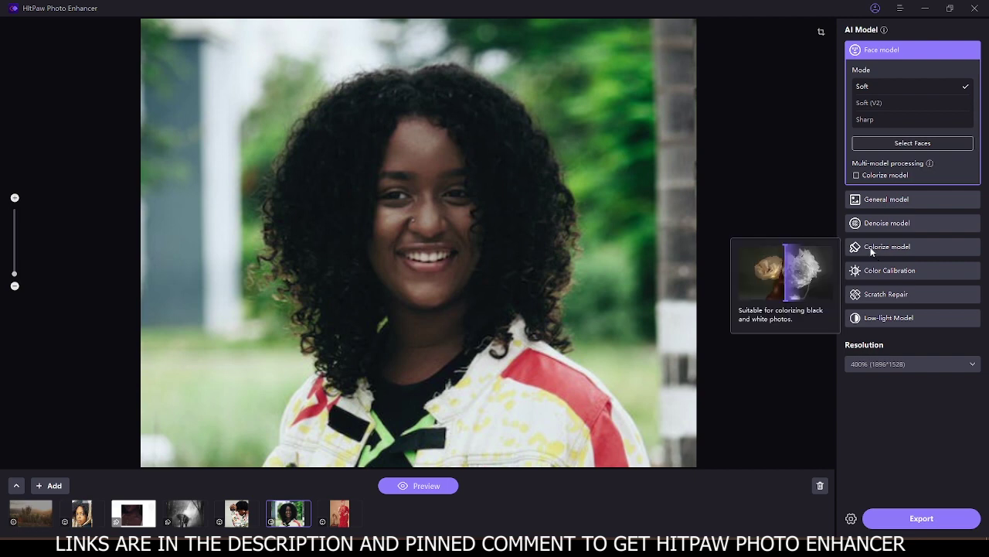
left_click(872, 247)
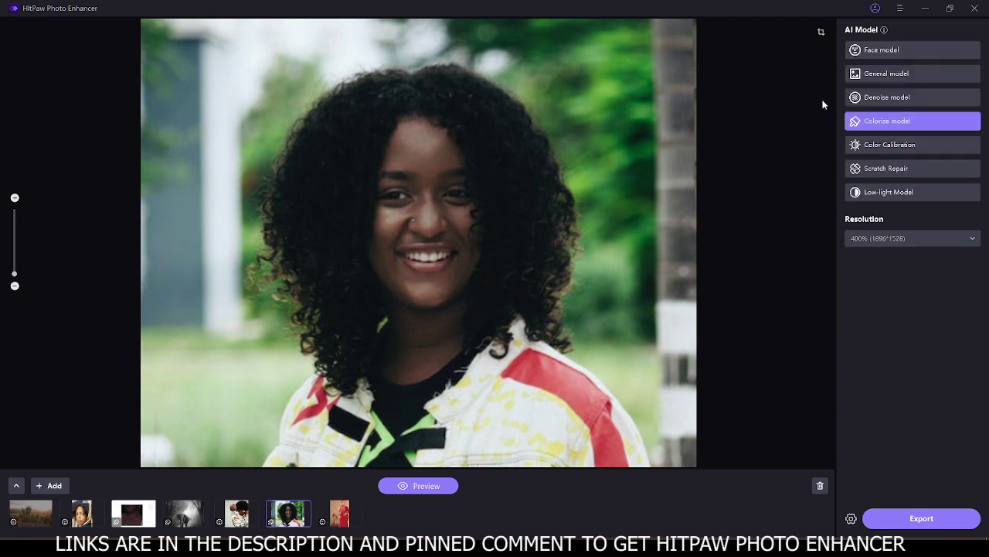
left_click(875, 145)
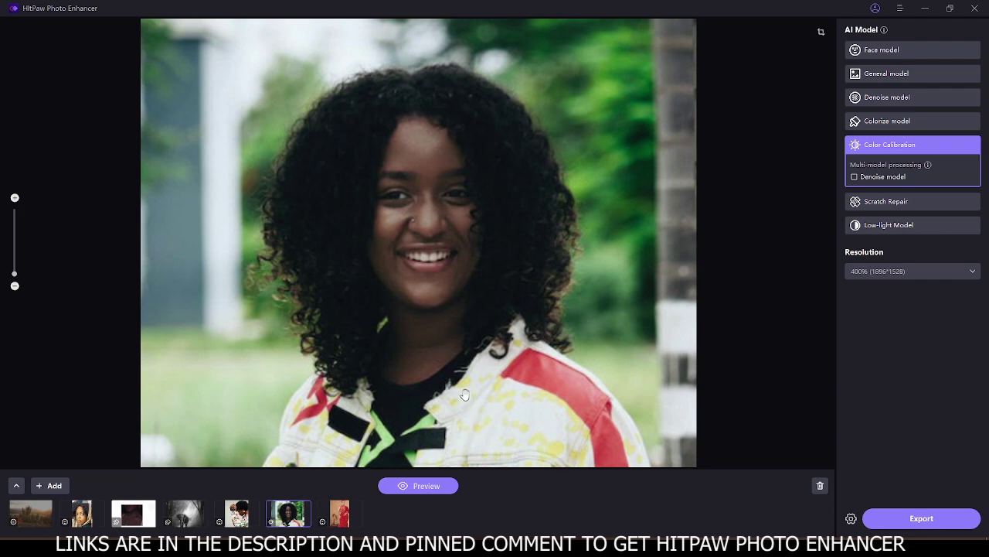
left_click(418, 486)
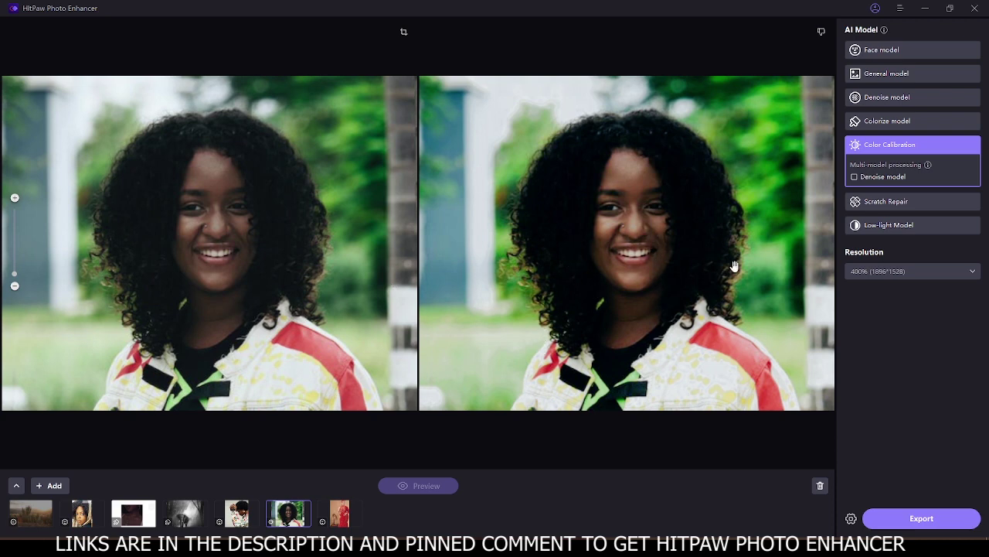
mouse_move(868, 147)
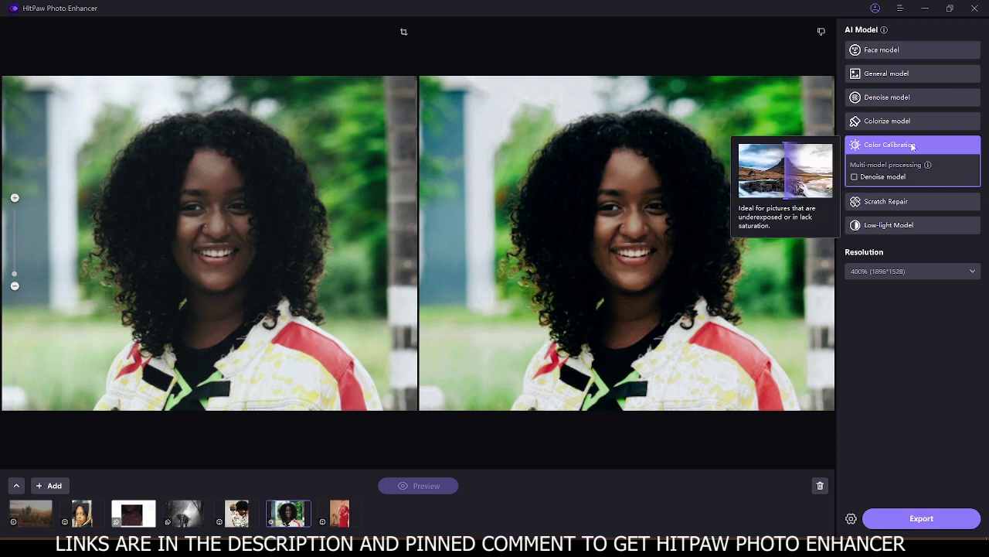